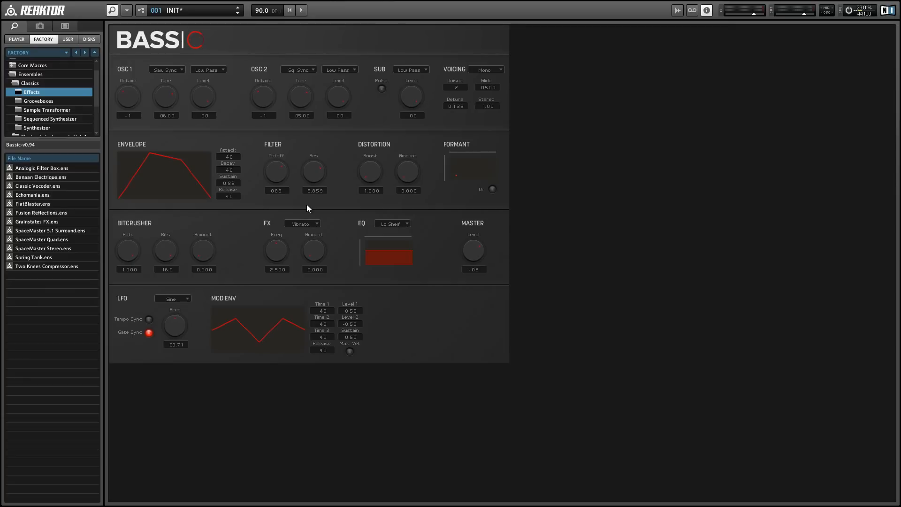
Step: Audition the presets Widener, Acidic, Stretch, Lazertron and Digital Voice one after another
{"action": "left_click", "coordinate": [197, 11]}
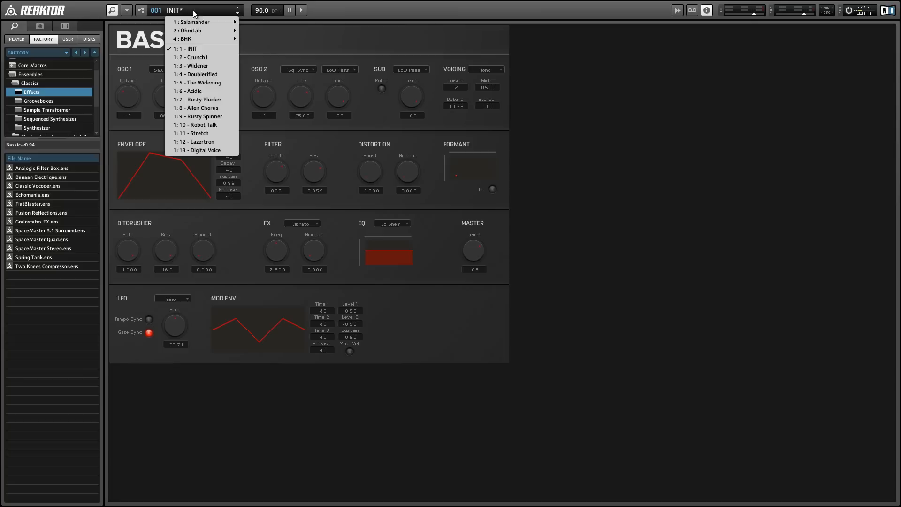
{"action": "left_click", "coordinate": [203, 64]}
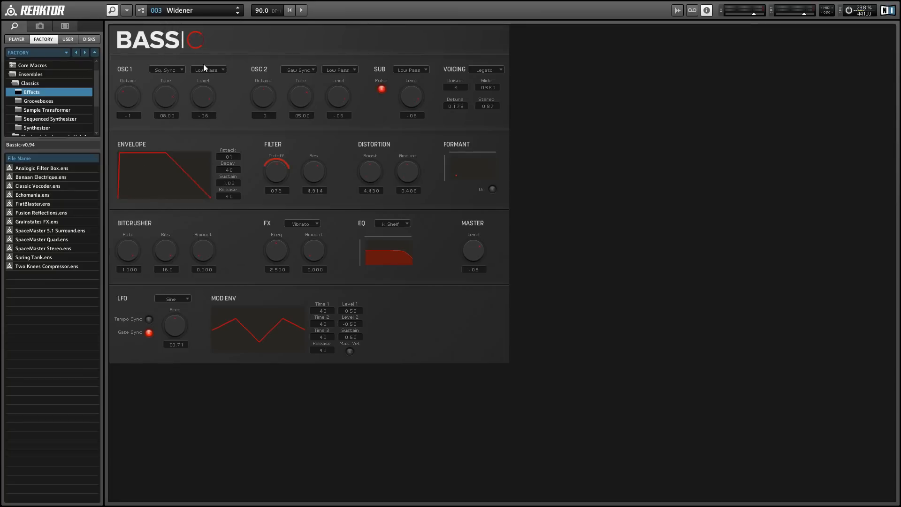
{"action": "left_click", "coordinate": [194, 10]}
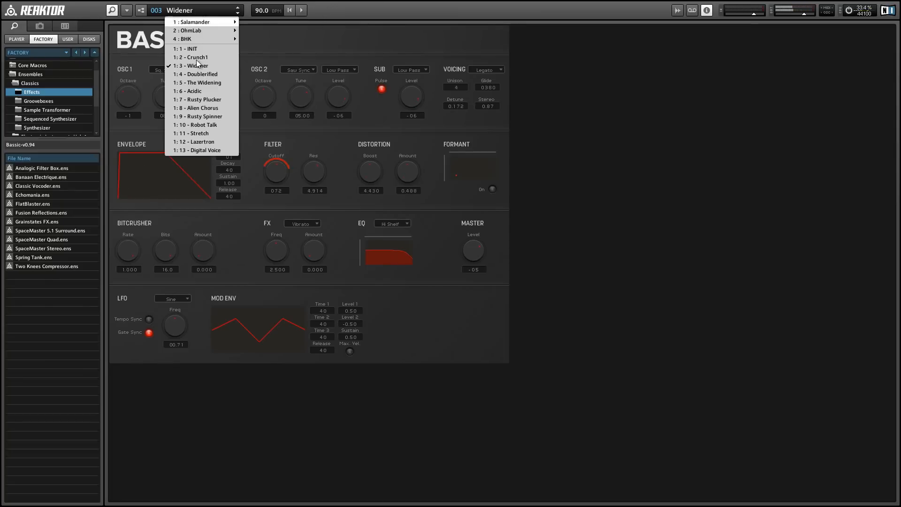
{"action": "left_click", "coordinate": [206, 91]}
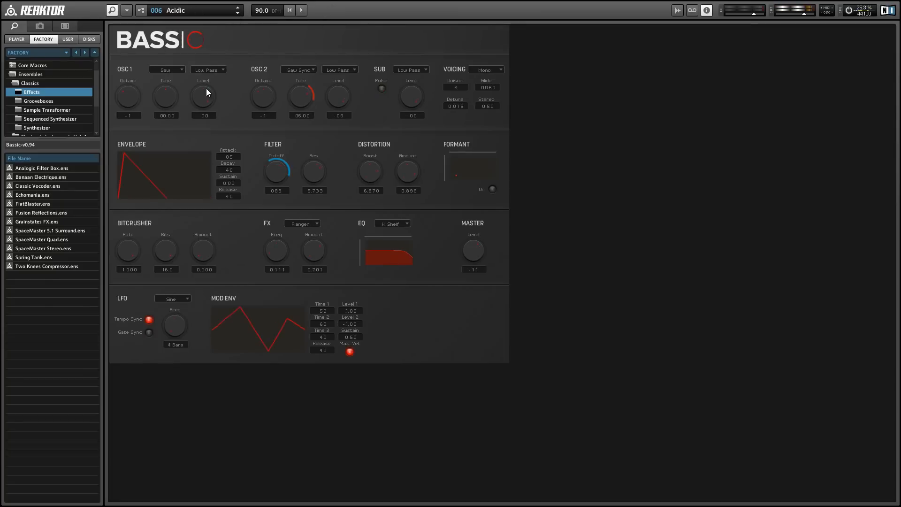
{"action": "left_click", "coordinate": [198, 13]}
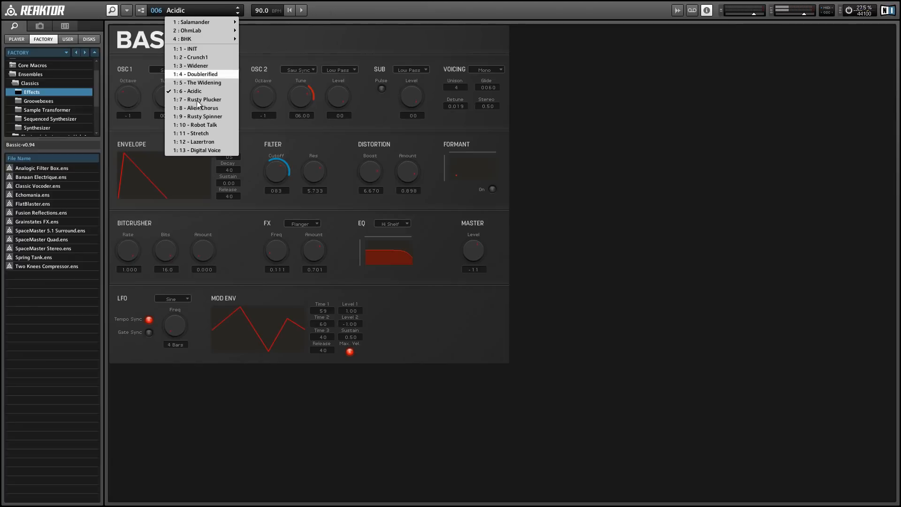
{"action": "left_click", "coordinate": [205, 134]}
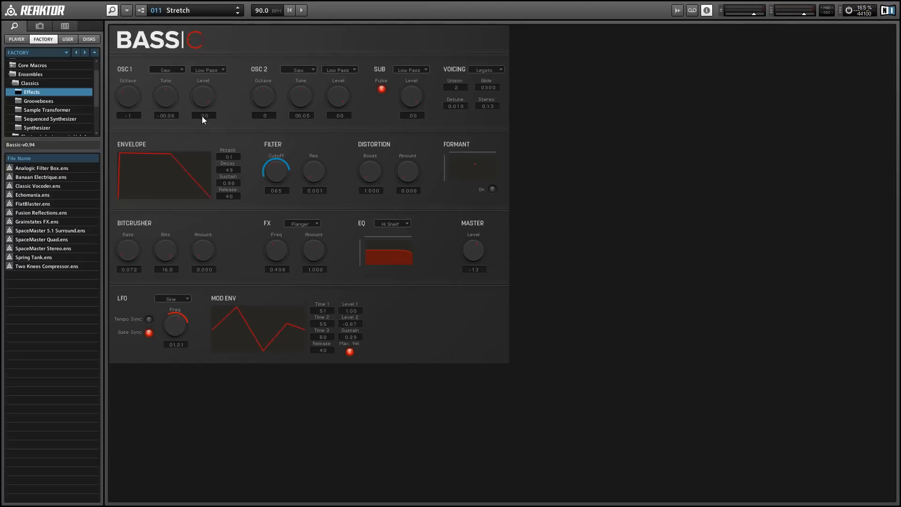
{"action": "left_click", "coordinate": [191, 12]}
{"action": "left_click", "coordinate": [200, 141]}
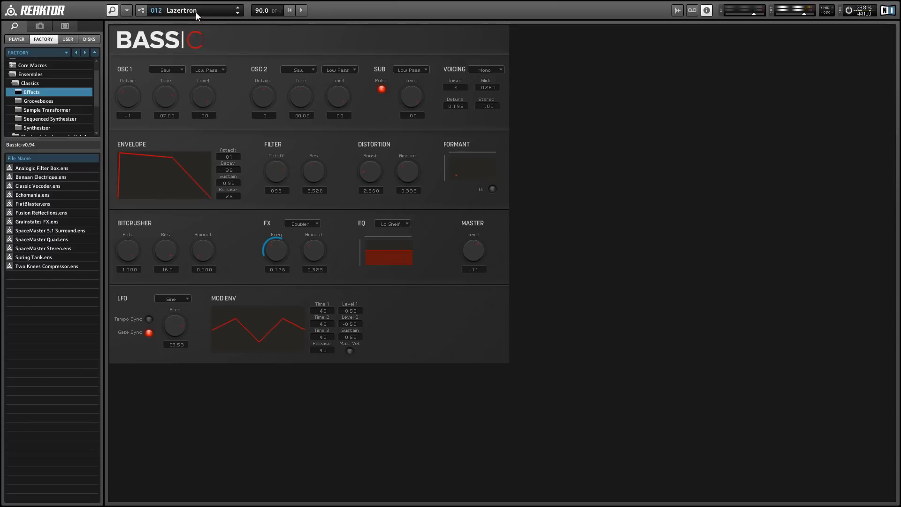
{"action": "left_click", "coordinate": [196, 11]}
{"action": "left_click", "coordinate": [211, 150]}
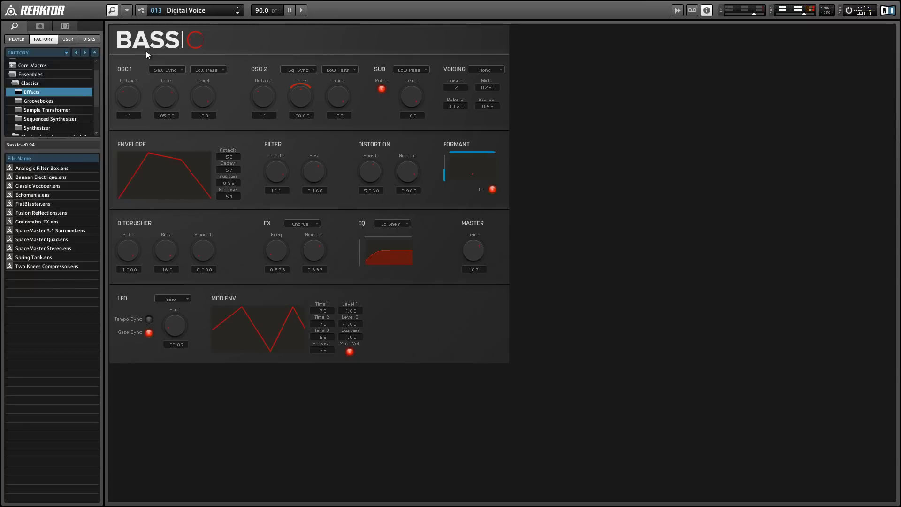
Step: Load the INIT preset and try out oscillator 1's octave and tune controls
{"action": "left_click", "coordinate": [177, 11]}
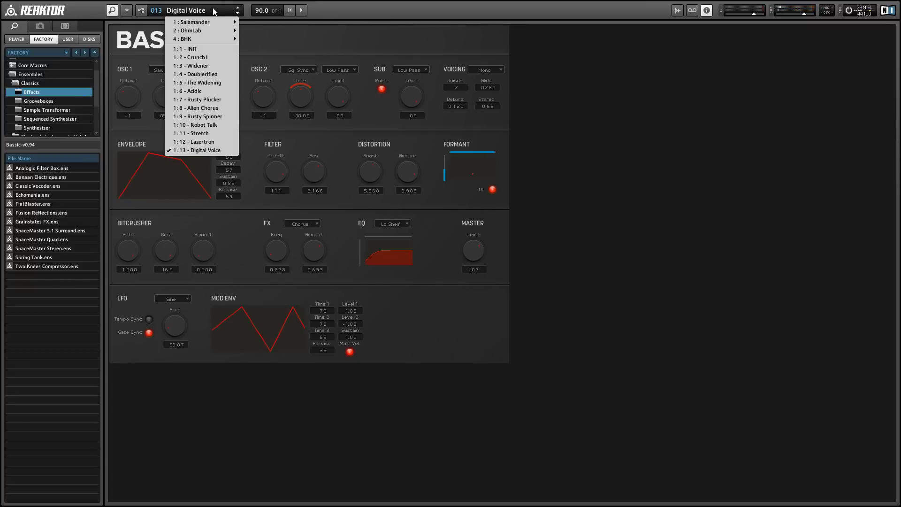
{"action": "left_click", "coordinate": [200, 49]}
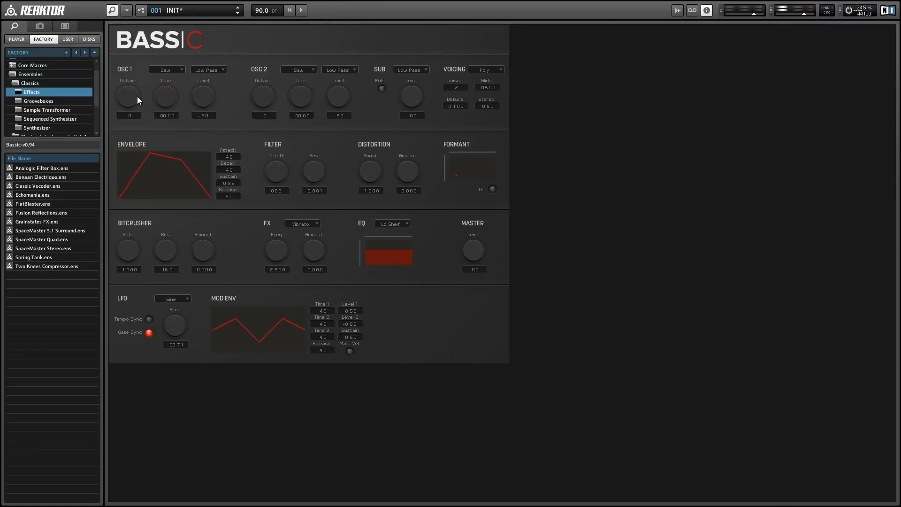
{"action": "left_click_drag", "start_coordinate": [137, 97], "coordinate": [139, 102]}
{"action": "left_click_drag", "start_coordinate": [134, 103], "coordinate": [126, 95]}
{"action": "left_click_drag", "start_coordinate": [174, 101], "coordinate": [174, 105]}
Step: Isolate oscillator 1 with its level at 00 and the sub level at -60, and open the filter cutoff to 120
{"action": "left_click", "coordinate": [167, 68]}
{"action": "left_click_drag", "start_coordinate": [275, 172], "coordinate": [275, 142]}
{"action": "scroll", "coordinate": [170, 98], "scroll_direction": "up", "scroll_amount": 4}
{"action": "scroll", "coordinate": [164, 96], "scroll_direction": "up", "scroll_amount": 1}
{"action": "scroll", "coordinate": [165, 97], "scroll_direction": "down", "scroll_amount": 4}
{"action": "scroll", "coordinate": [166, 99], "scroll_direction": "down", "scroll_amount": 2}
{"action": "scroll", "coordinate": [167, 99], "scroll_direction": "down", "scroll_amount": 4}
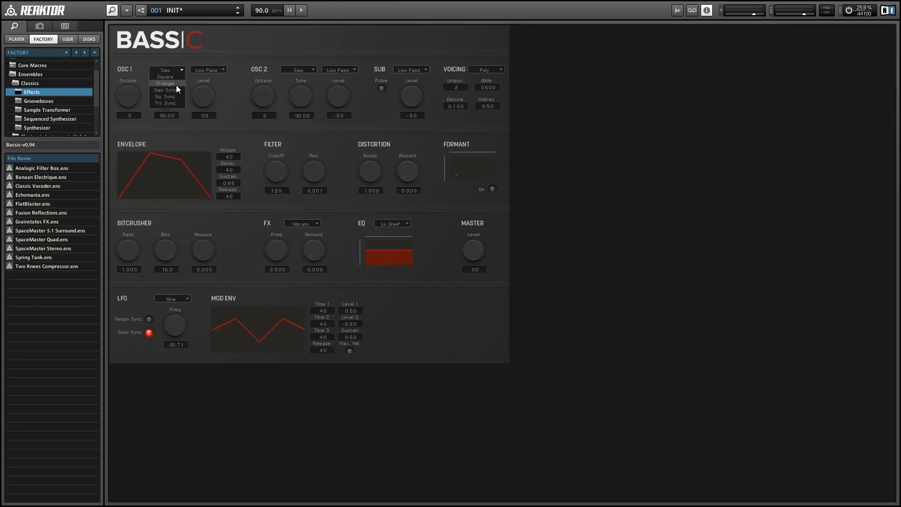
Step: Switch oscillator 1 to the Saw Sync waveform with tune 07.00 and octave -1
{"action": "left_click", "coordinate": [177, 90]}
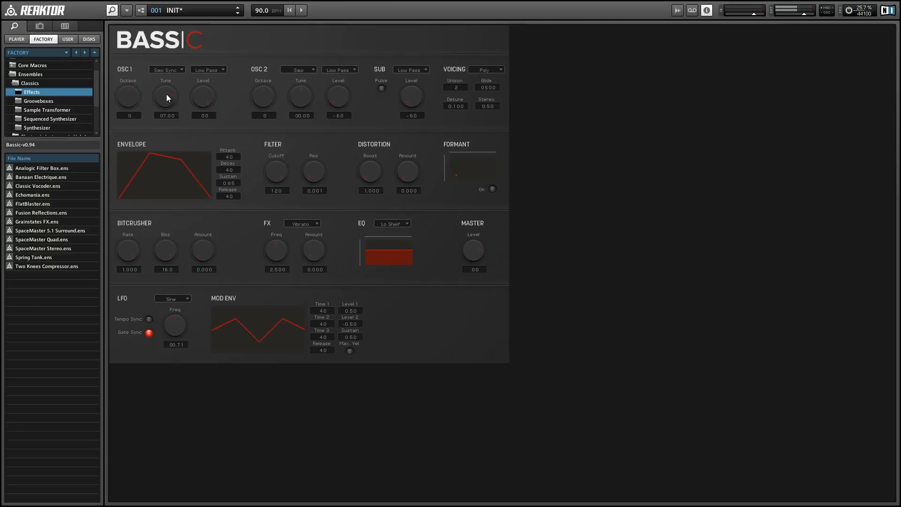
{"action": "scroll", "coordinate": [167, 94], "scroll_direction": "down", "scroll_amount": 4}
{"action": "scroll", "coordinate": [167, 95], "scroll_direction": "up", "scroll_amount": 2}
{"action": "scroll", "coordinate": [166, 94], "scroll_direction": "down", "scroll_amount": 5}
Step: Set oscillator 2 to the Sq. Sync waveform with octave -1, tune 06.00 and level 00
{"action": "left_click", "coordinate": [299, 69]}
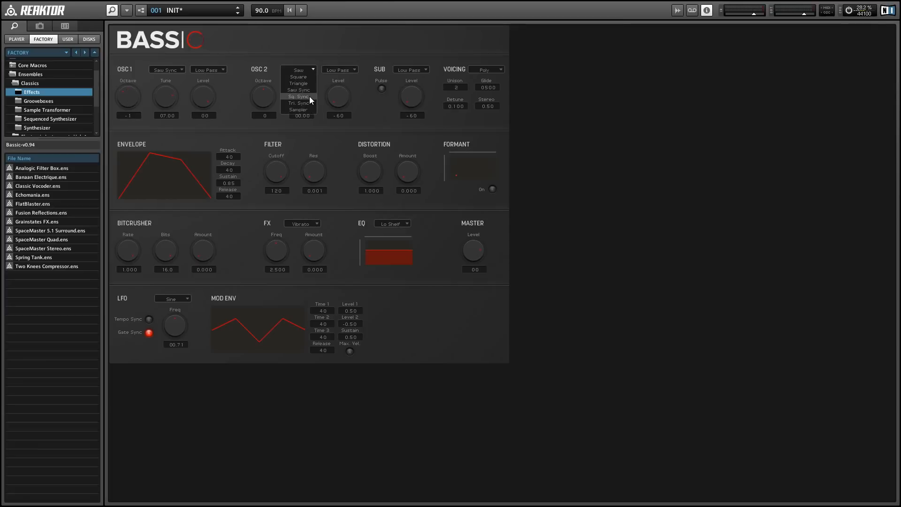
{"action": "left_click", "coordinate": [309, 96]}
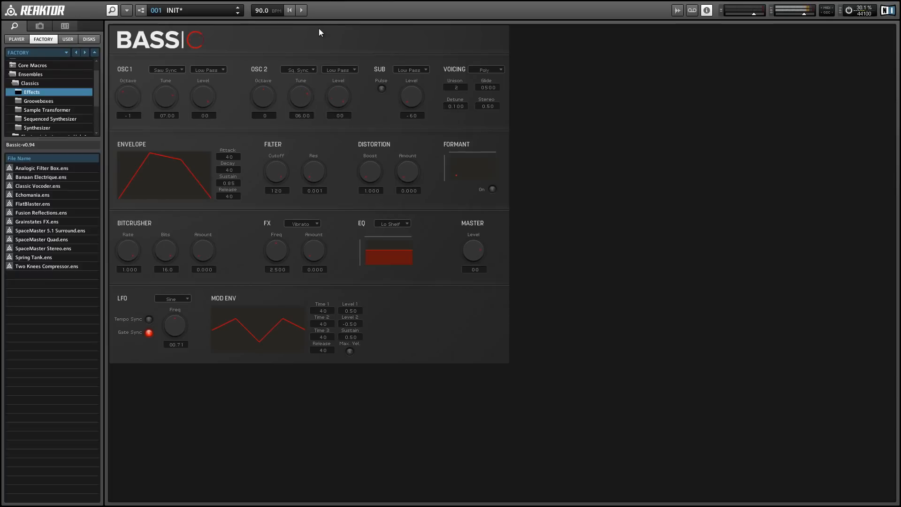
{"action": "left_click_drag", "start_coordinate": [278, 100], "coordinate": [277, 105]}
Step: Raise the sub oscillator level to -07 and change the voicing mode to Mono
{"action": "left_click_drag", "start_coordinate": [412, 97], "coordinate": [412, 100]}
{"action": "left_click", "coordinate": [501, 70]}
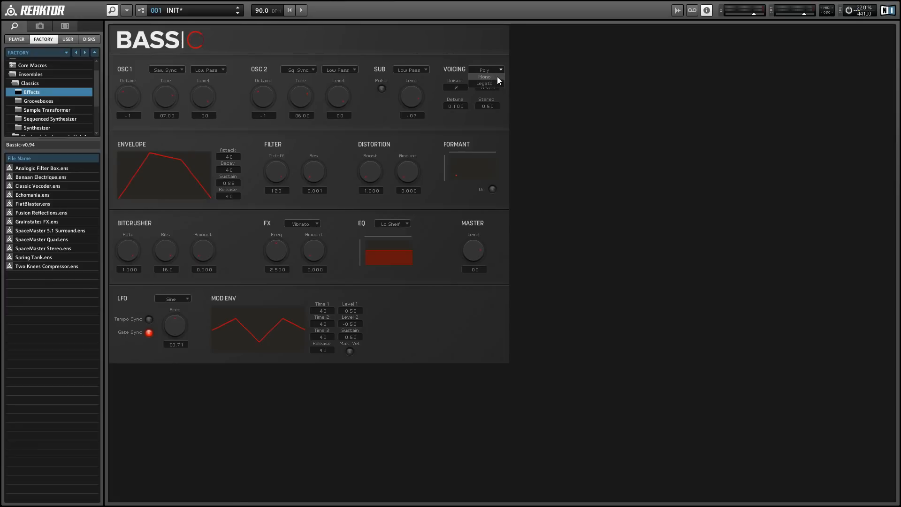
{"action": "left_click", "coordinate": [497, 77]}
Step: Widen the voicing with unison 4, detune 0.112 and stereo 1.00
{"action": "left_click_drag", "start_coordinate": [461, 86], "coordinate": [461, 81]}
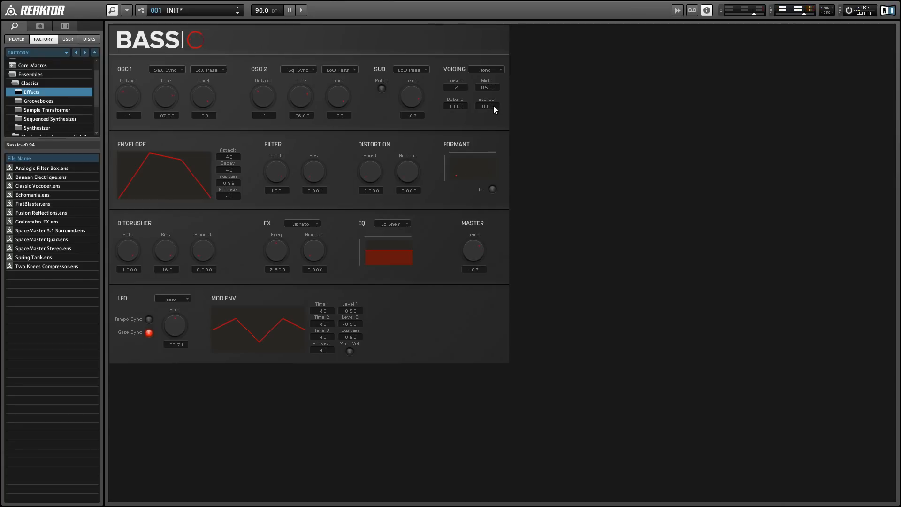
{"action": "left_click_drag", "start_coordinate": [493, 106], "coordinate": [493, 69]}
{"action": "left_click_drag", "start_coordinate": [464, 89], "coordinate": [463, 79]}
{"action": "left_click_drag", "start_coordinate": [462, 88], "coordinate": [460, 80]}
Step: Set the filter cutoff to 080 and the resonance to 8.000
{"action": "left_click_drag", "start_coordinate": [279, 163], "coordinate": [283, 191]}
{"action": "left_click_drag", "start_coordinate": [308, 165], "coordinate": [303, 125]}
{"action": "left_click_drag", "start_coordinate": [282, 174], "coordinate": [284, 177]}
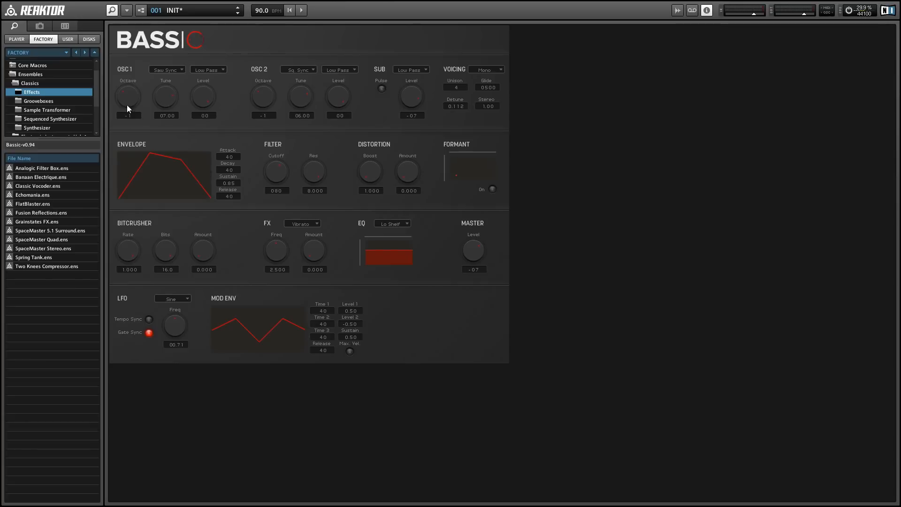
Step: Assign the blue-ring modulation to the filter cutoff, lower the cutoff to 070 and enable Tempo Sync on the LFO
{"action": "left_click", "coordinate": [277, 192]}
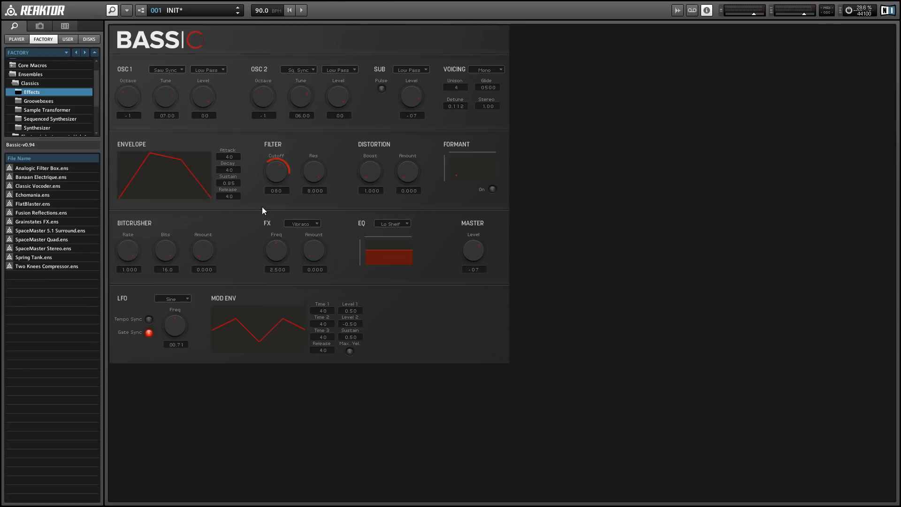
{"action": "left_click", "coordinate": [276, 190]}
{"action": "left_click", "coordinate": [149, 320]}
Step: Set the Mod Env times to 51, 62 and 62, its levels to 1.00 and -1.00, sustain to 1.00, and the LFO frequency to 1/4
{"action": "left_click_drag", "start_coordinate": [330, 311], "coordinate": [350, 283]}
{"action": "mouse_move", "coordinate": [355, 324]}
{"action": "left_mouse_down"}
{"action": "mouse_move", "coordinate": [356, 342]}
{"action": "mouse_move", "coordinate": [356, 316]}
{"action": "left_mouse_up"}
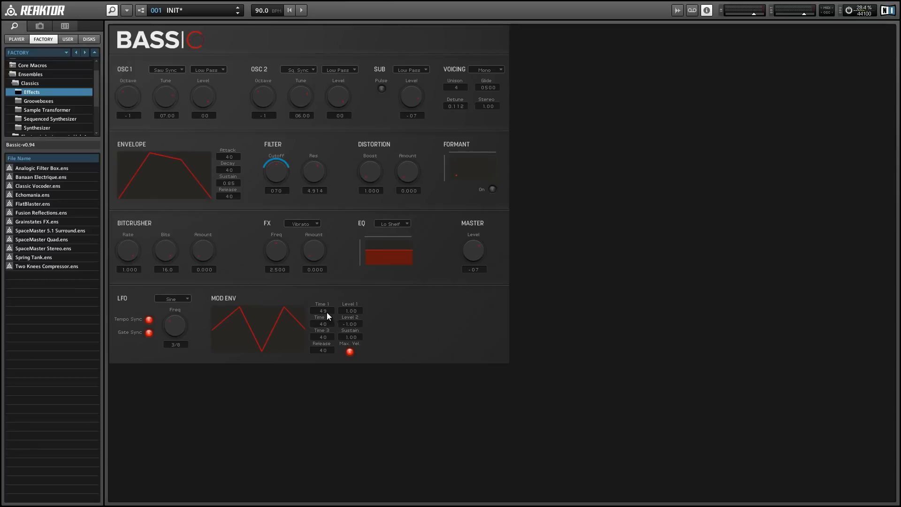
{"action": "left_click_drag", "start_coordinate": [325, 321], "coordinate": [324, 309]}
{"action": "left_click_drag", "start_coordinate": [324, 339], "coordinate": [322, 327]}
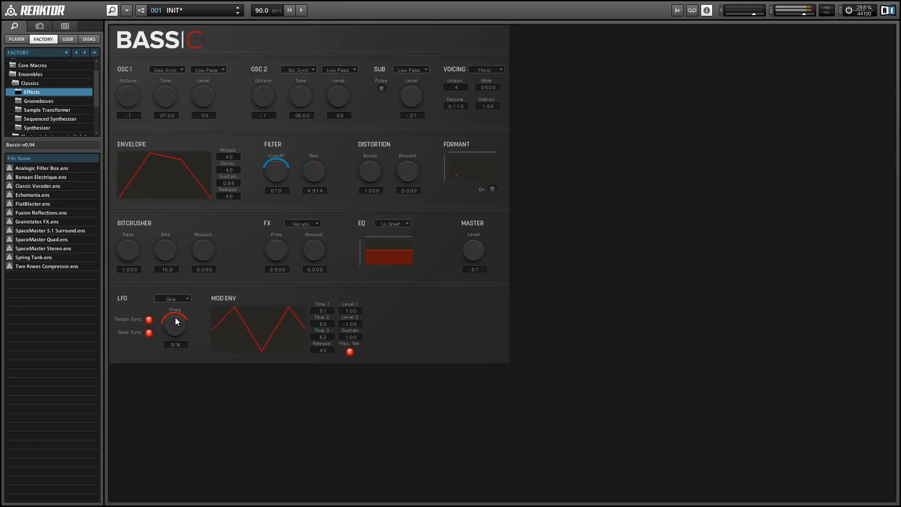
{"action": "left_click_drag", "start_coordinate": [176, 321], "coordinate": [179, 345]}
Step: Set the distortion boost to 3.870, trying out the distortion amount and master level
{"action": "left_click_drag", "start_coordinate": [404, 178], "coordinate": [394, 155]}
{"action": "left_click_drag", "start_coordinate": [471, 254], "coordinate": [476, 258]}
{"action": "left_click_drag", "start_coordinate": [477, 255], "coordinate": [474, 241]}
Step: Turn on the formant filter with red modulation on its horizontal axis, and set the master level to -13
{"action": "mouse_move", "coordinate": [459, 172]}
{"action": "left_mouse_down"}
{"action": "mouse_move", "coordinate": [486, 160]}
{"action": "mouse_move", "coordinate": [464, 167]}
{"action": "mouse_move", "coordinate": [477, 158]}
{"action": "mouse_move", "coordinate": [458, 157]}
{"action": "left_mouse_up"}
{"action": "right_click", "coordinate": [469, 151]}
{"action": "left_click_drag", "start_coordinate": [478, 254], "coordinate": [478, 255]}
Step: Review the filter types available for oscillator 1, keeping Low Pass
{"action": "left_click", "coordinate": [216, 69]}
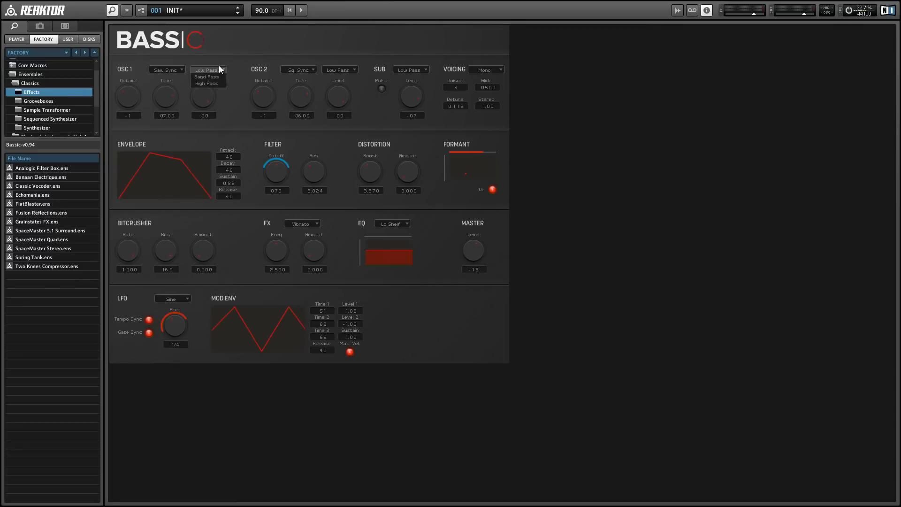
{"action": "left_click", "coordinate": [221, 69]}
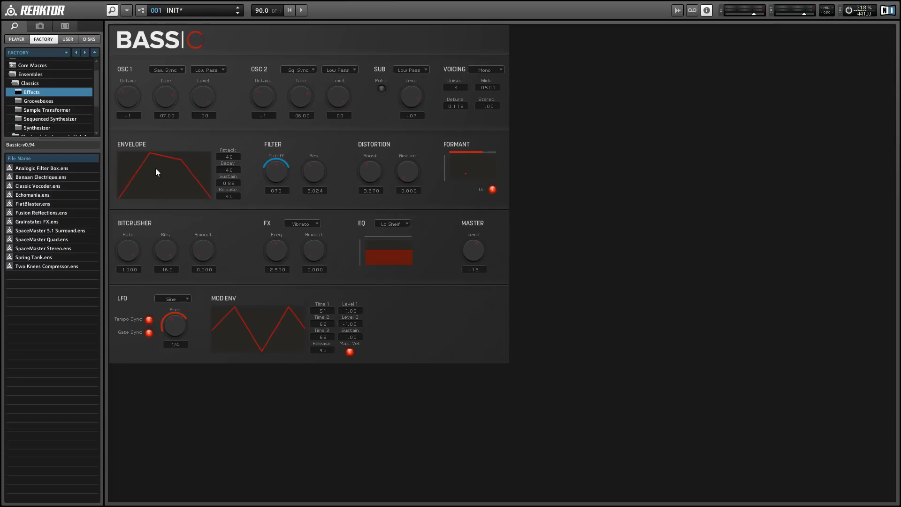